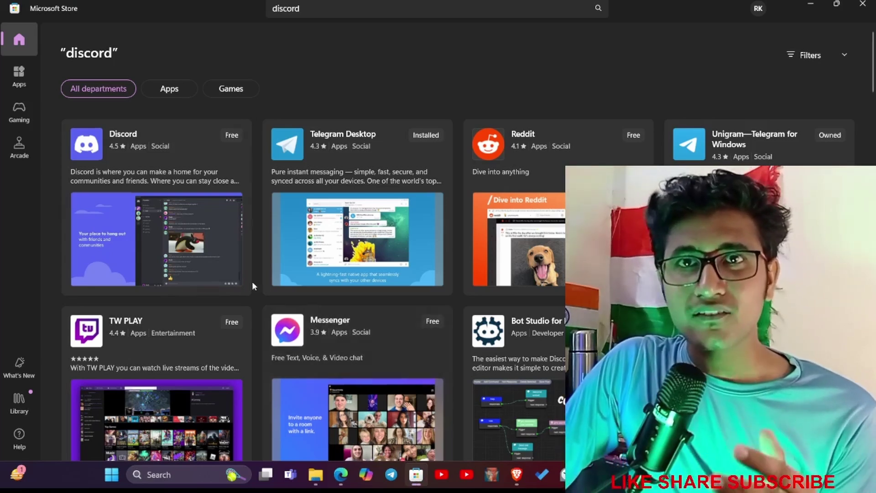
Locate the Discord app listing among the Microsoft Store search results for 'discord'.
{"action": "mouse_move", "coordinate": [242, 272]}
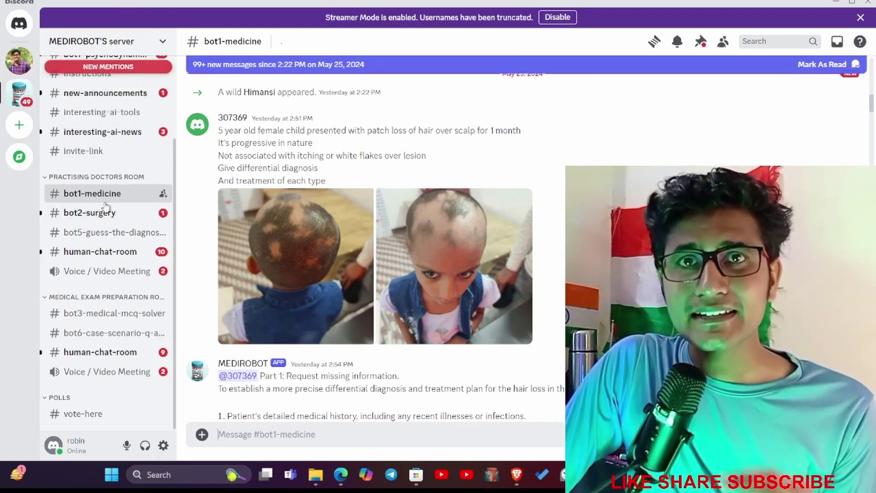
{"action": "mouse_move", "coordinate": [106, 199]}
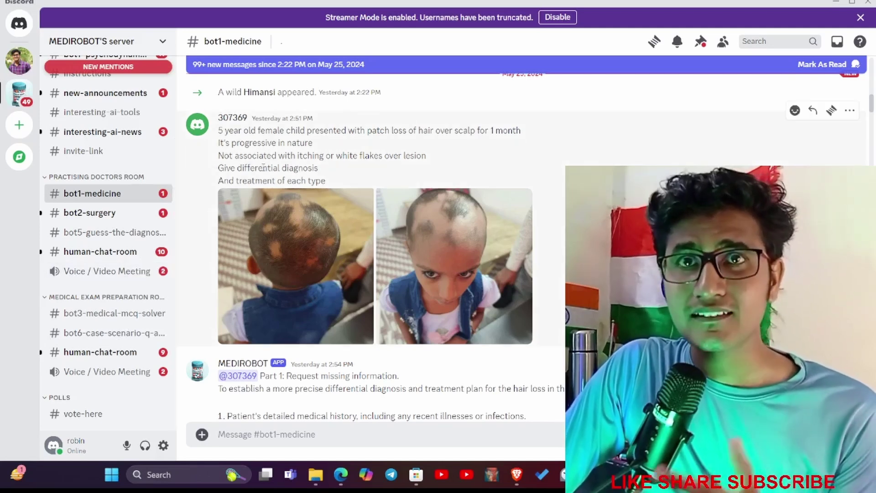
{"action": "mouse_move", "coordinate": [228, 130]}
{"action": "left_mouse_down"}
{"action": "mouse_move", "coordinate": [303, 143]}
{"action": "mouse_move", "coordinate": [334, 181]}
{"action": "left_mouse_up"}
{"action": "scroll", "coordinate": [338, 226], "scroll_direction": "down", "scroll_amount": 3}
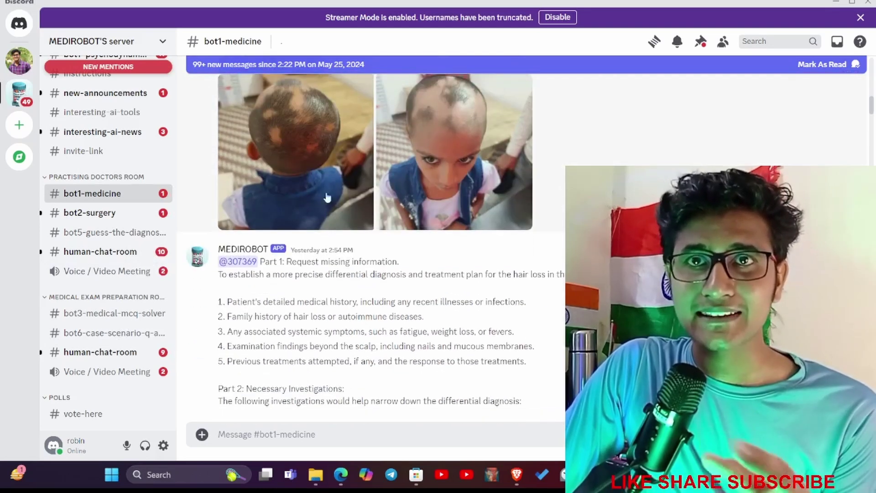
{"action": "scroll", "coordinate": [265, 227], "scroll_direction": "down", "scroll_amount": 2}
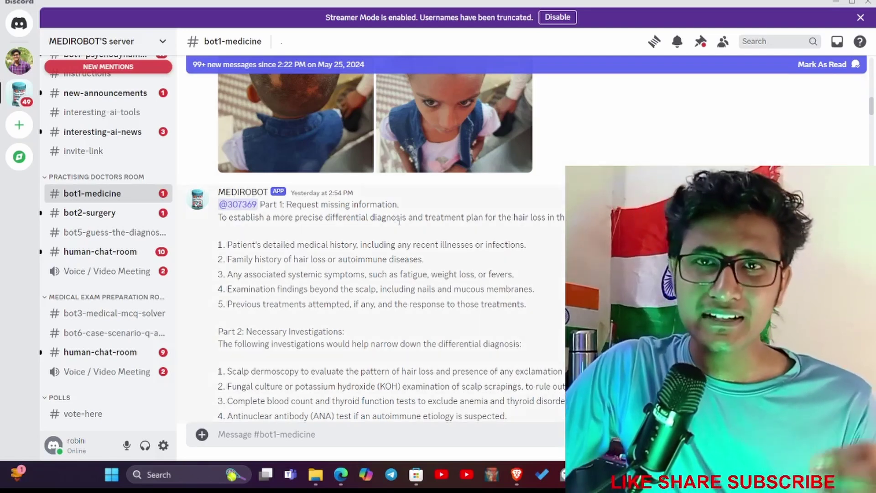
{"action": "scroll", "coordinate": [394, 270], "scroll_direction": "down", "scroll_amount": 1}
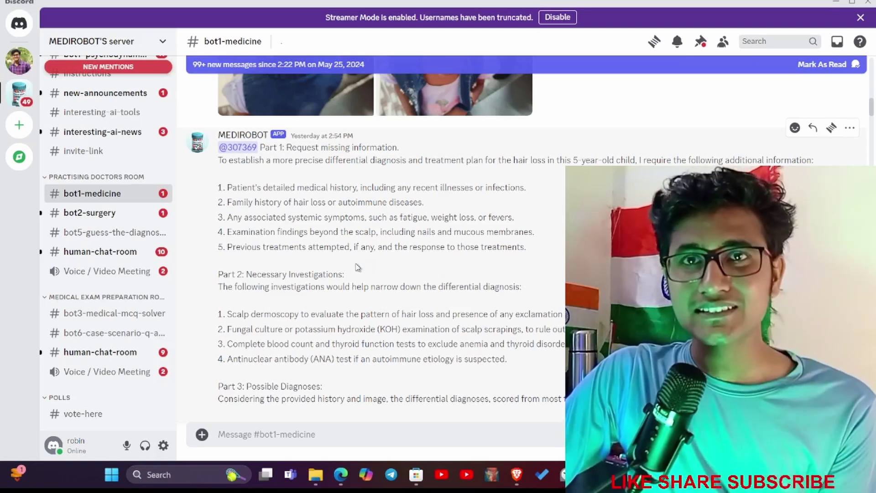
{"action": "scroll", "coordinate": [358, 268], "scroll_direction": "down", "scroll_amount": 4}
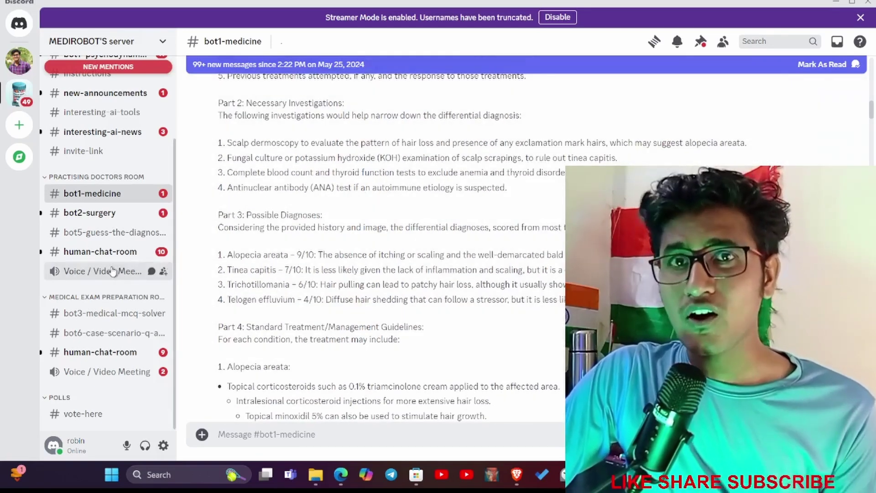
{"action": "scroll", "coordinate": [197, 310], "scroll_direction": "down", "scroll_amount": 4}
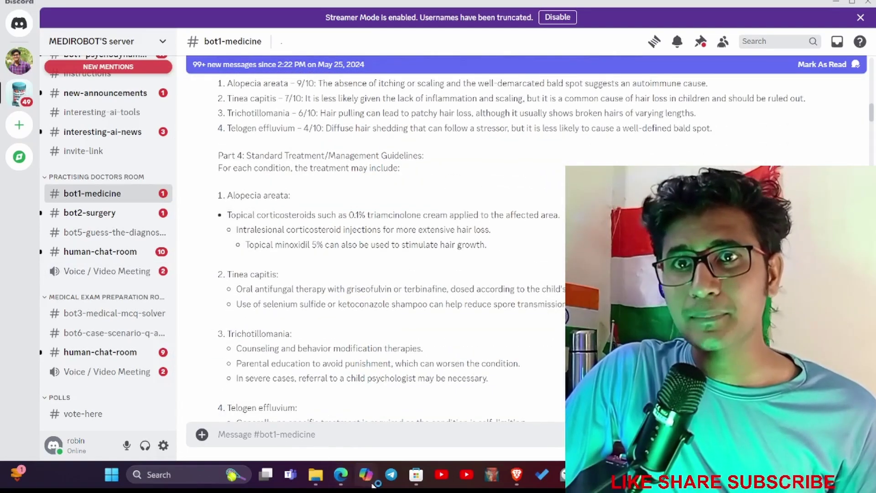
Copy question 68 and its five answer options from the Microbiology PDF in Edge.
{"action": "left_click", "coordinate": [340, 474]}
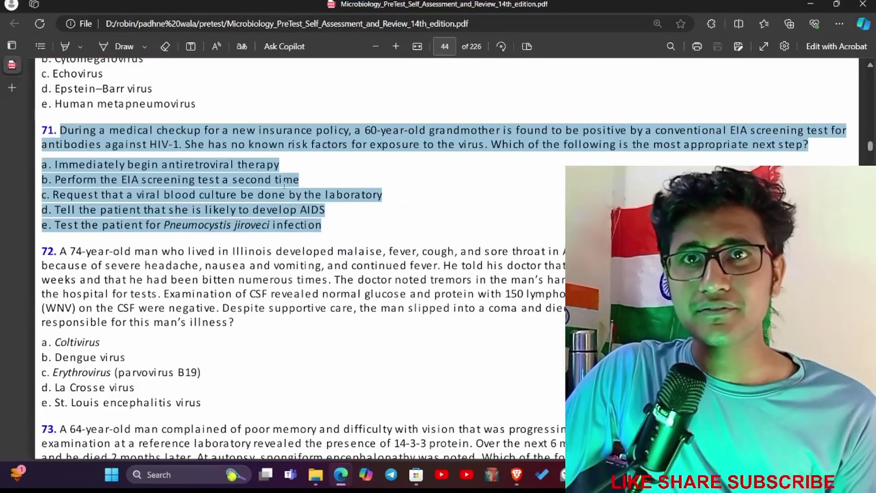
{"action": "scroll", "coordinate": [276, 180], "scroll_direction": "up", "scroll_amount": 10}
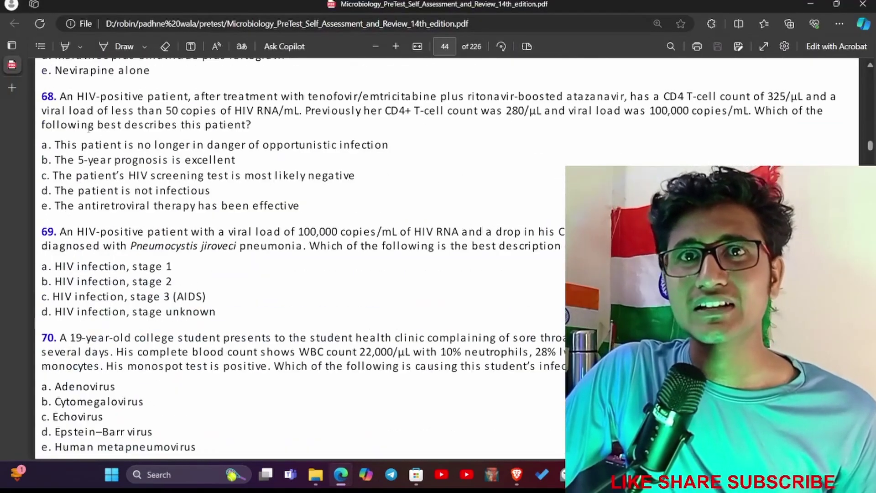
{"action": "scroll", "coordinate": [43, 89], "scroll_direction": "down", "scroll_amount": 3}
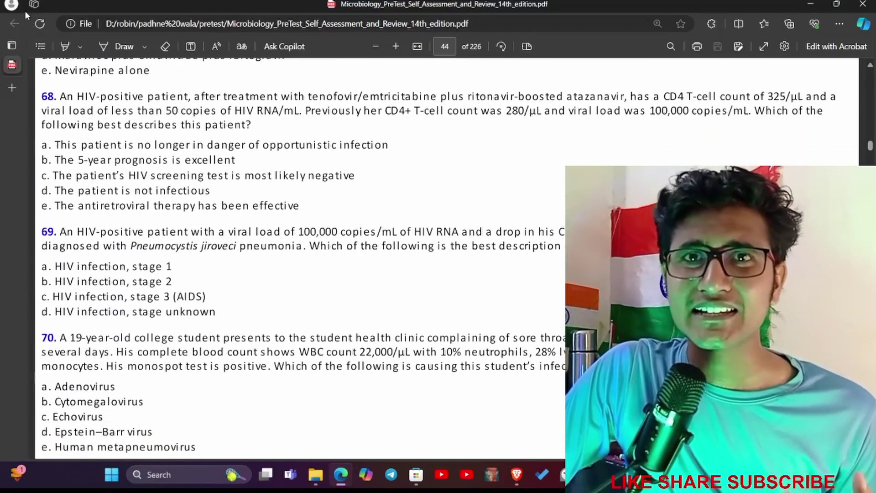
{"action": "mouse_move", "coordinate": [64, 97]}
{"action": "left_mouse_down"}
{"action": "mouse_move", "coordinate": [258, 206]}
{"action": "mouse_move", "coordinate": [301, 214]}
{"action": "left_mouse_up"}
{"action": "right_click", "coordinate": [205, 120]}
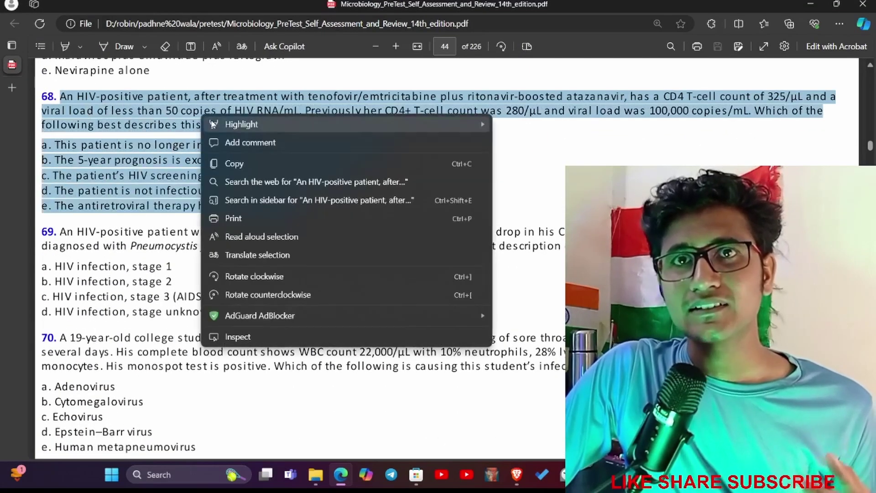
{"action": "left_click", "coordinate": [245, 163]}
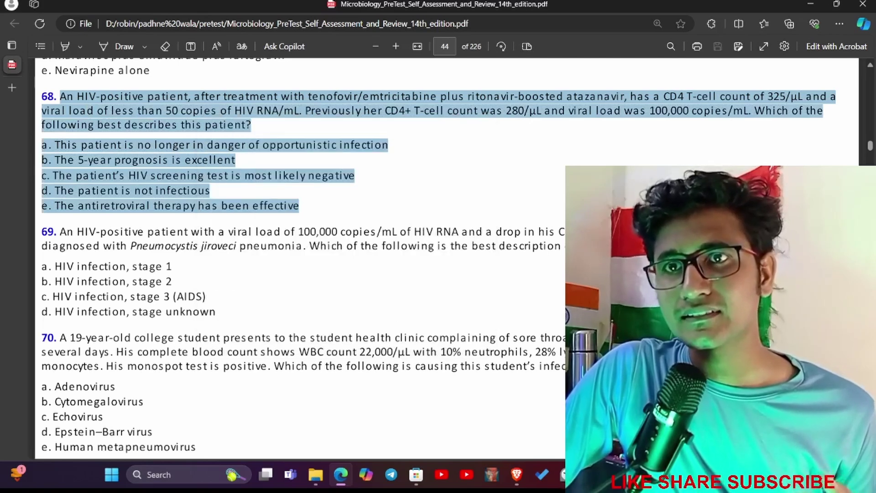
Back in Discord, browse the messages in the bot6-case-scenario-q-and-a channel.
{"action": "key", "text": "alt+Tab"}
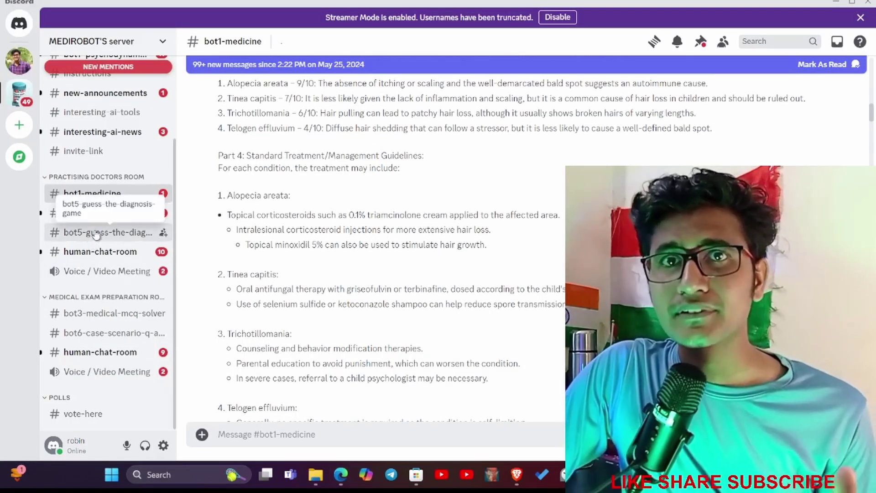
{"action": "left_click", "coordinate": [108, 338]}
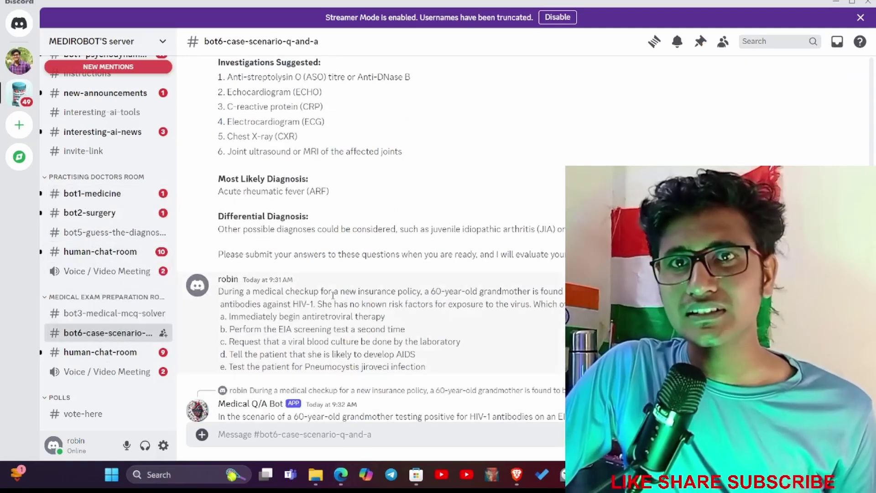
{"action": "scroll", "coordinate": [333, 292], "scroll_direction": "down", "scroll_amount": 3}
{"action": "scroll", "coordinate": [332, 291], "scroll_direction": "down", "scroll_amount": 1}
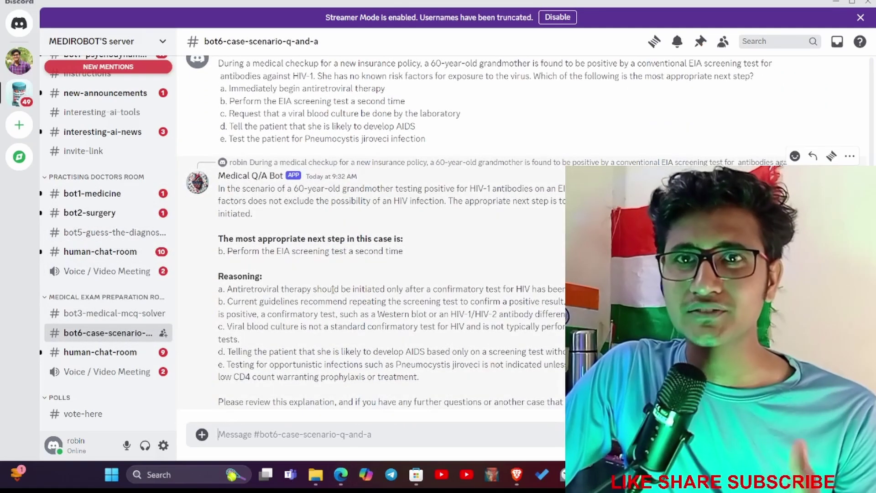
{"action": "scroll", "coordinate": [255, 214], "scroll_direction": "up", "scroll_amount": 2}
{"action": "scroll", "coordinate": [244, 219], "scroll_direction": "up", "scroll_amount": 5}
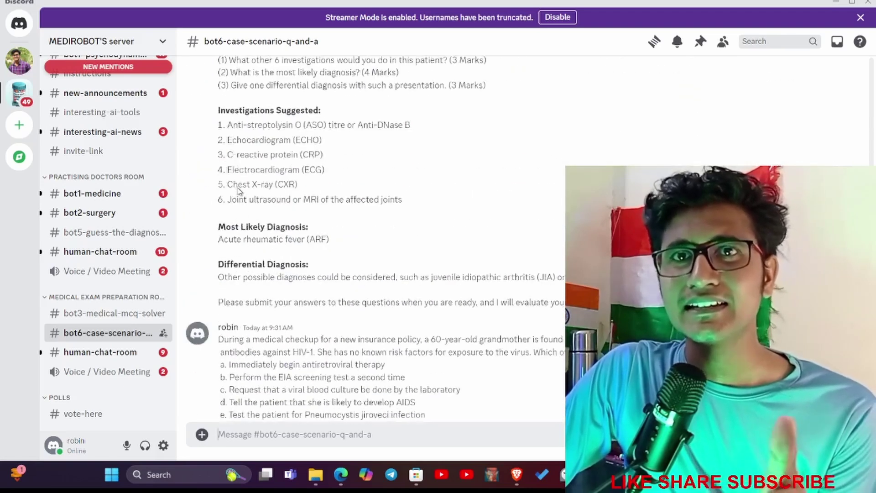
{"action": "scroll", "coordinate": [239, 287], "scroll_direction": "down", "scroll_amount": 4}
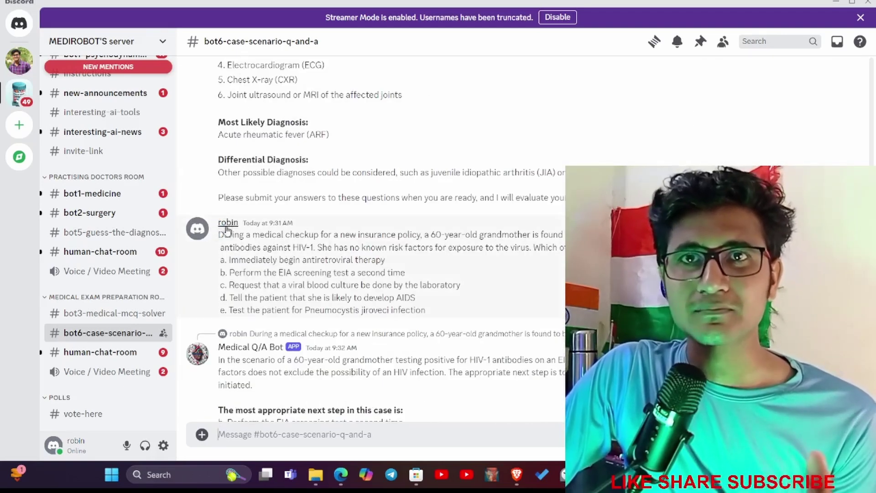
{"action": "scroll", "coordinate": [226, 228], "scroll_direction": "up", "scroll_amount": 4}
{"action": "scroll", "coordinate": [222, 176], "scroll_direction": "up", "scroll_amount": 4}
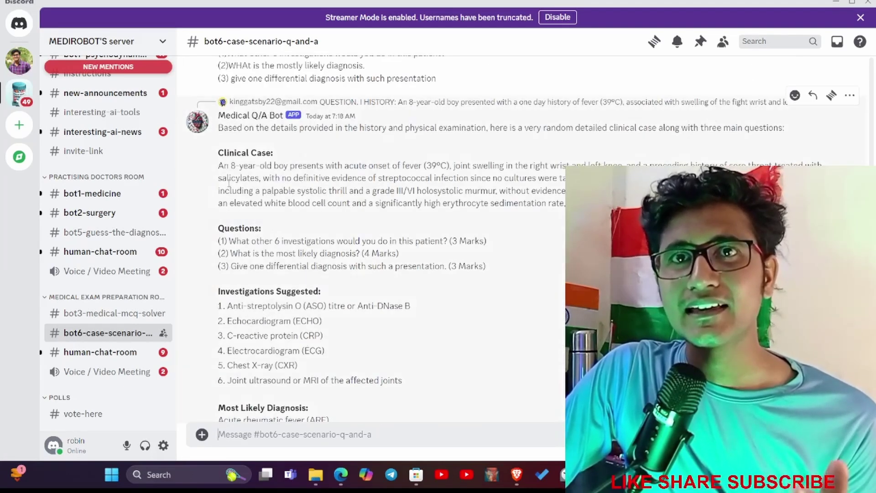
{"action": "scroll", "coordinate": [264, 194], "scroll_direction": "up", "scroll_amount": 10}
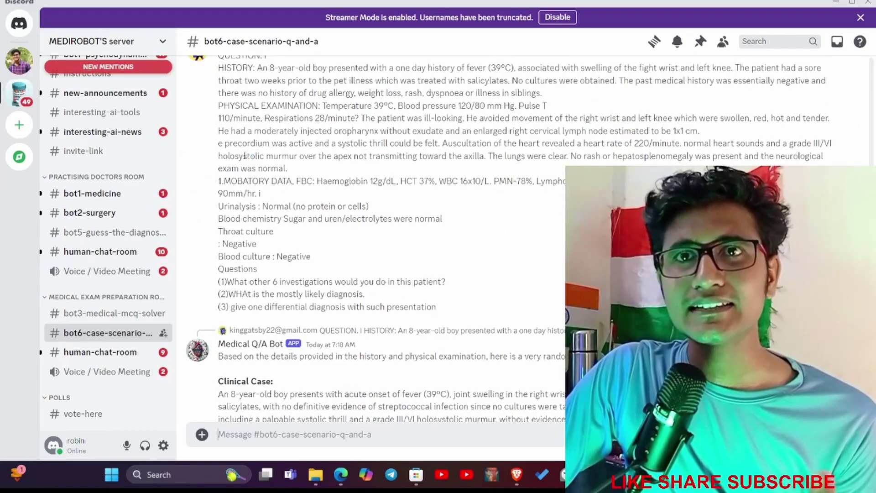
{"action": "scroll", "coordinate": [246, 158], "scroll_direction": "up", "scroll_amount": 4}
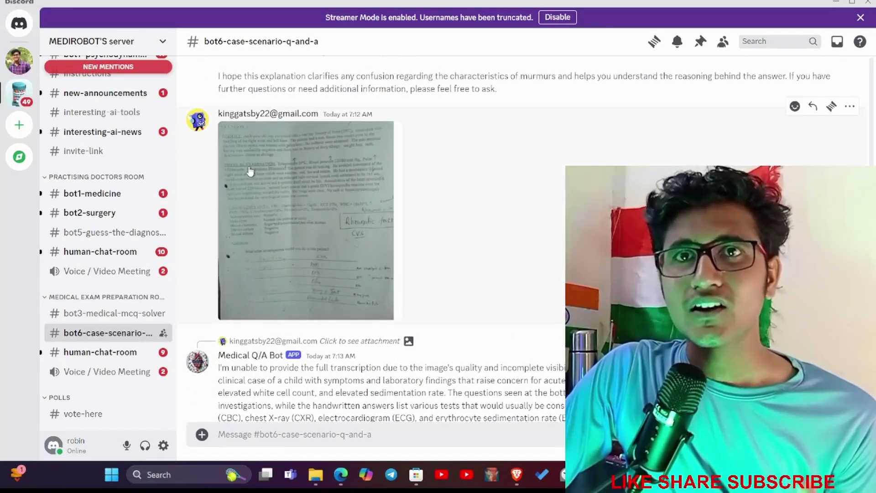
Glance through bot1-medicine, then return to bot6-case-scenario-q-and-a's newest HIV screening answer.
{"action": "left_click", "coordinate": [137, 193]}
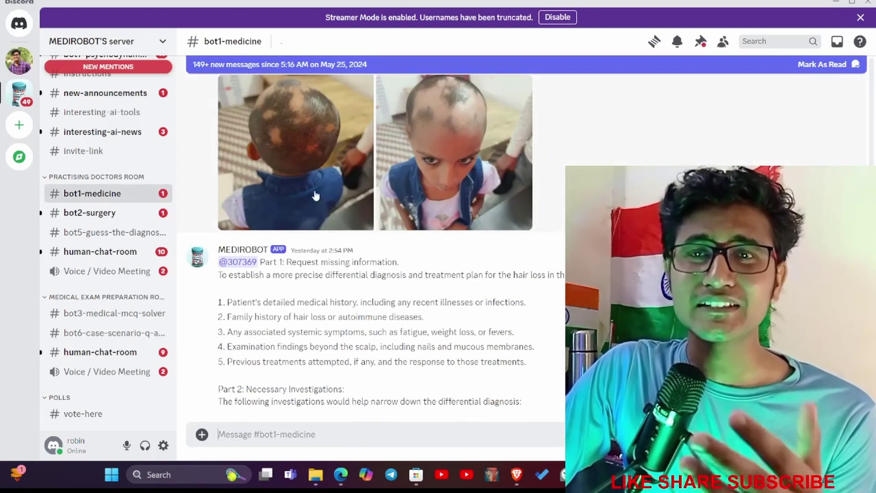
{"action": "scroll", "coordinate": [379, 194], "scroll_direction": "down", "scroll_amount": 5}
{"action": "scroll", "coordinate": [382, 193], "scroll_direction": "down", "scroll_amount": 5}
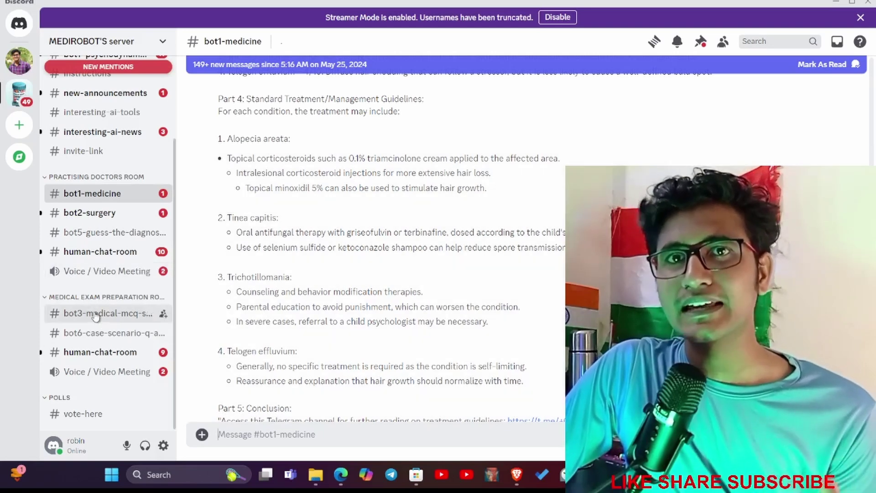
{"action": "left_click", "coordinate": [98, 335]}
{"action": "scroll", "coordinate": [367, 327], "scroll_direction": "down", "scroll_amount": 15}
Paste the copied HIV multiple-choice question into the channel's message box and send it.
{"action": "left_click", "coordinate": [266, 431]}
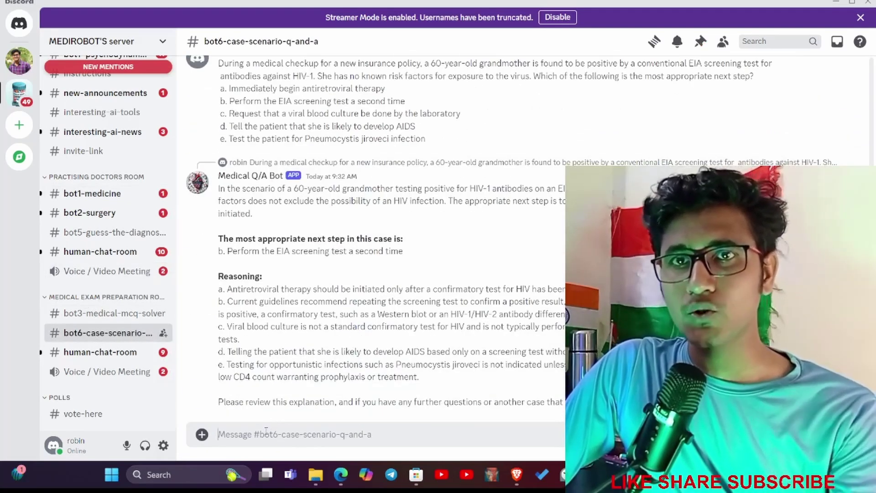
{"action": "key", "text": "ctrl+v"}
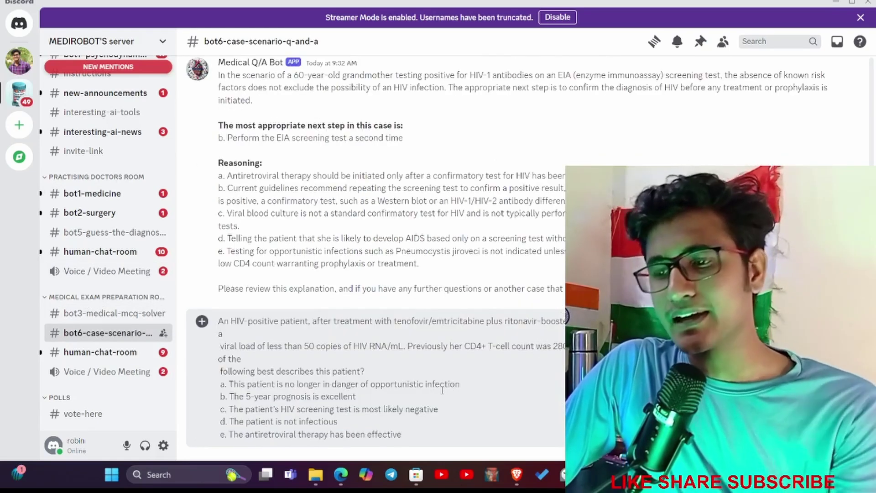
{"action": "key", "text": "Return"}
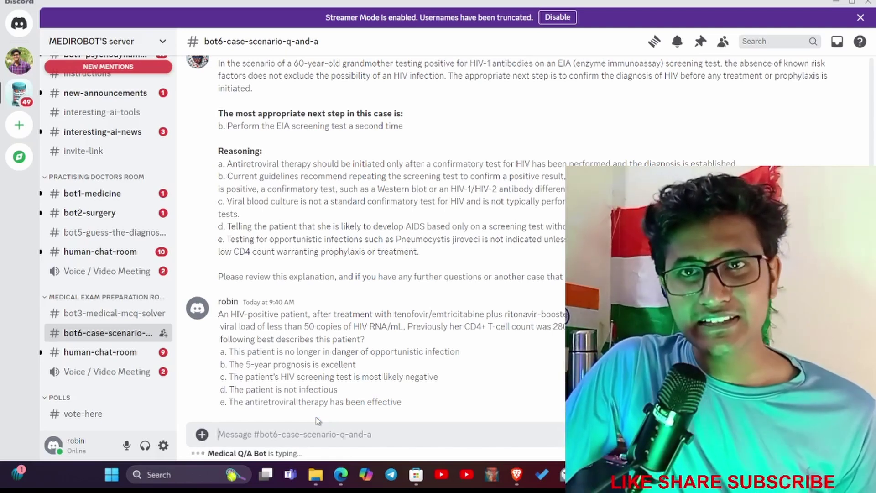
{"action": "scroll", "coordinate": [348, 349], "scroll_direction": "down", "scroll_amount": 1}
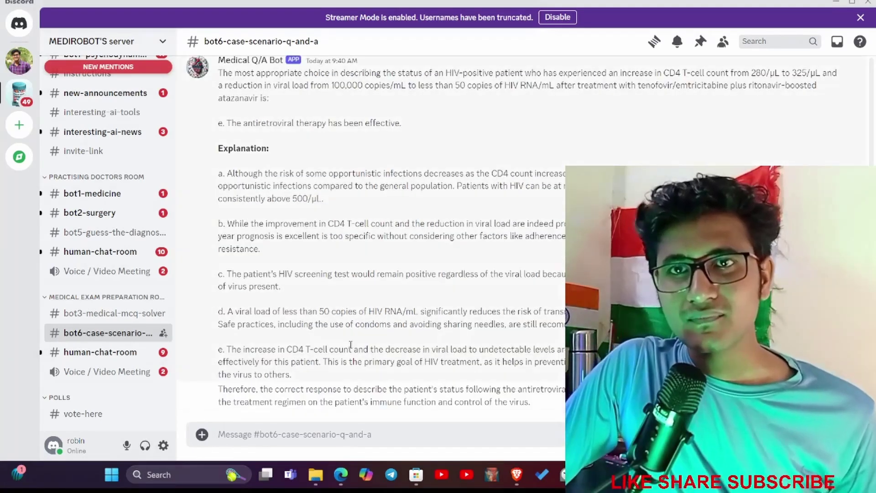
{"action": "scroll", "coordinate": [313, 268], "scroll_direction": "up", "scroll_amount": 3}
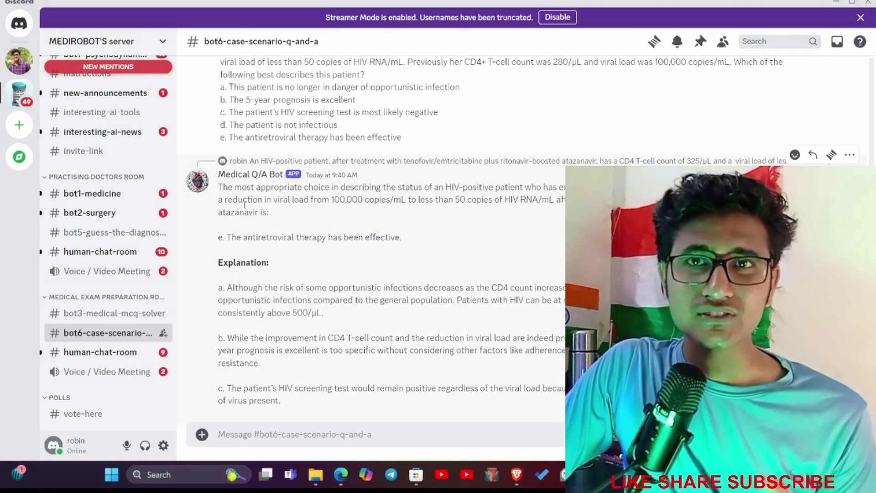
{"action": "scroll", "coordinate": [222, 193], "scroll_direction": "up", "scroll_amount": 3}
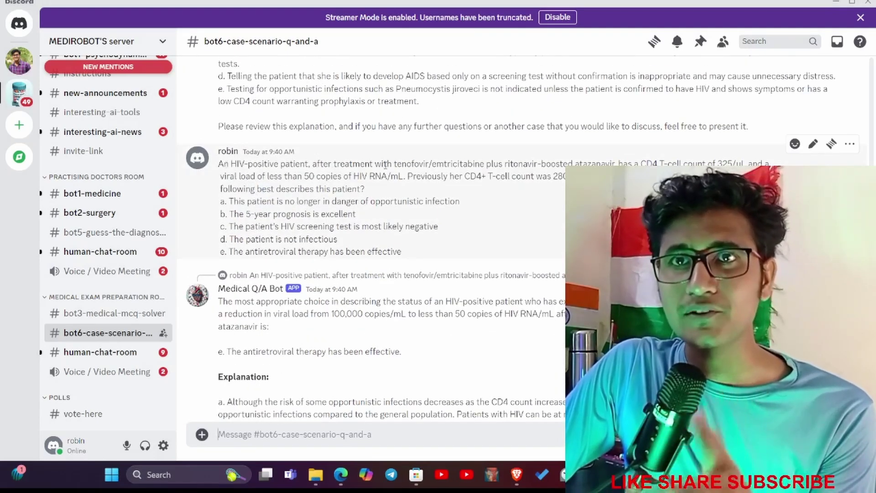
{"action": "left_click_drag", "start_coordinate": [393, 163], "coordinate": [486, 161]}
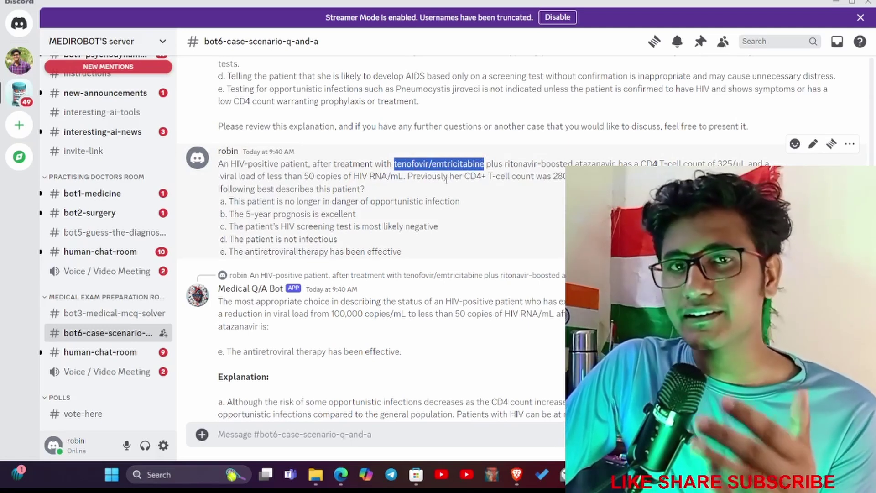
{"action": "scroll", "coordinate": [446, 179], "scroll_direction": "down", "scroll_amount": 3}
{"action": "scroll", "coordinate": [322, 244], "scroll_direction": "down", "scroll_amount": 4}
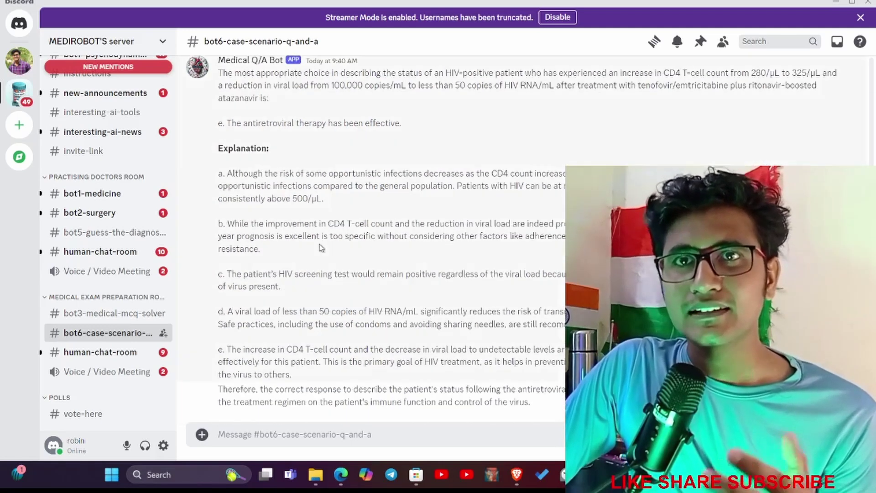
{"action": "scroll", "coordinate": [237, 182], "scroll_direction": "up", "scroll_amount": 1}
{"action": "mouse_move", "coordinate": [232, 142]}
{"action": "left_mouse_down"}
{"action": "mouse_move", "coordinate": [328, 257]}
{"action": "mouse_move", "coordinate": [431, 354]}
{"action": "mouse_move", "coordinate": [441, 381]}
{"action": "left_mouse_up"}
{"action": "scroll", "coordinate": [419, 348], "scroll_direction": "down", "scroll_amount": 3}
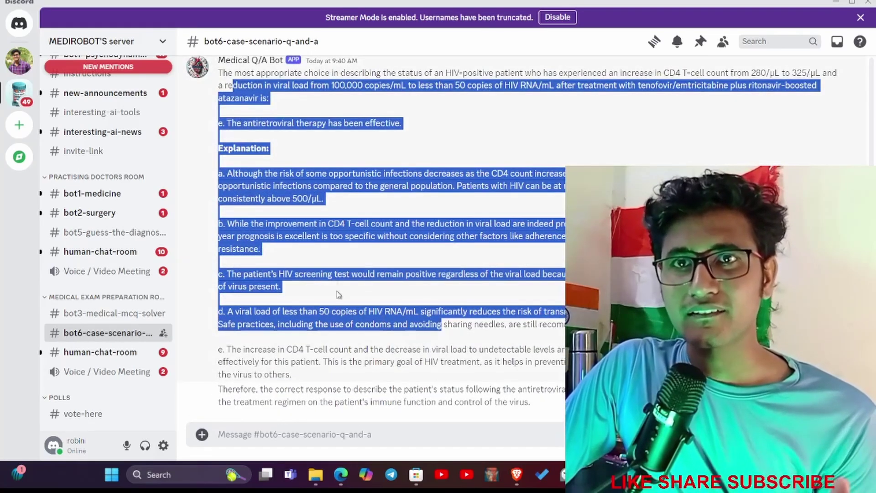
{"action": "left_click", "coordinate": [353, 257]}
{"action": "scroll", "coordinate": [349, 253], "scroll_direction": "up", "scroll_amount": 5}
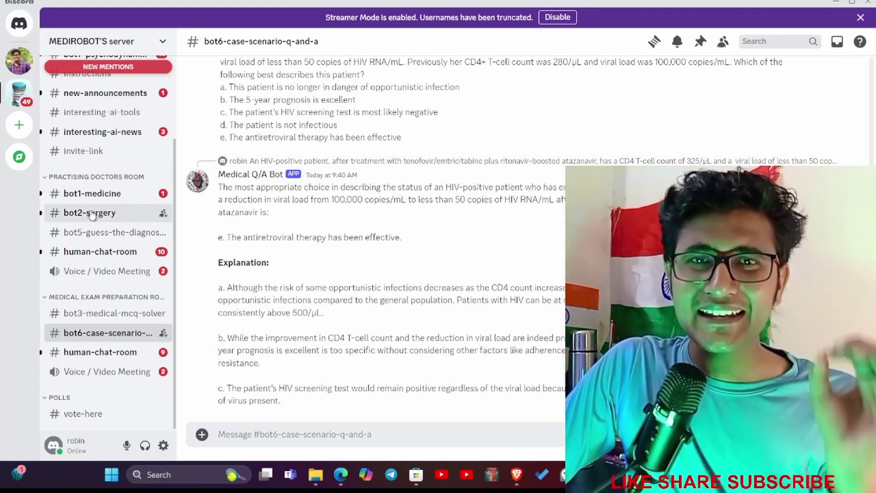
In bot1-medicine, view the blood report image enlarged, then scroll to the acute pancreatitis reply.
{"action": "left_click", "coordinate": [112, 195]}
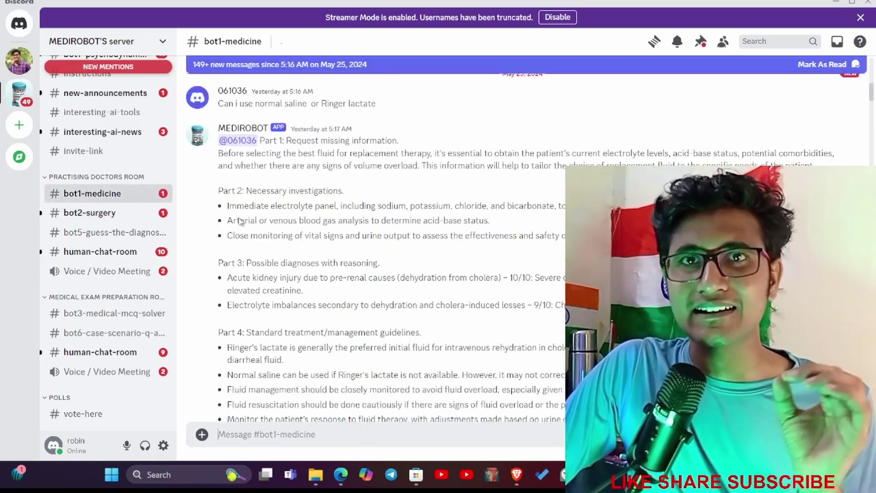
{"action": "scroll", "coordinate": [272, 250], "scroll_direction": "up", "scroll_amount": 15}
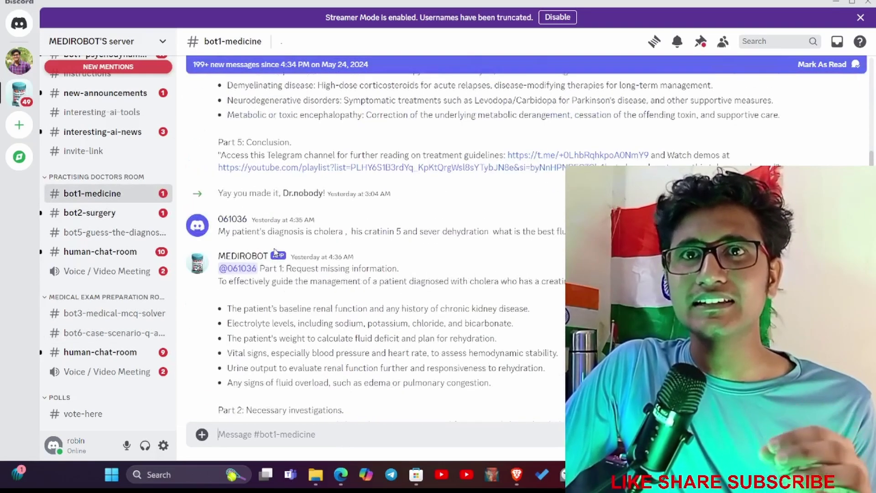
{"action": "scroll", "coordinate": [276, 251], "scroll_direction": "up", "scroll_amount": 20}
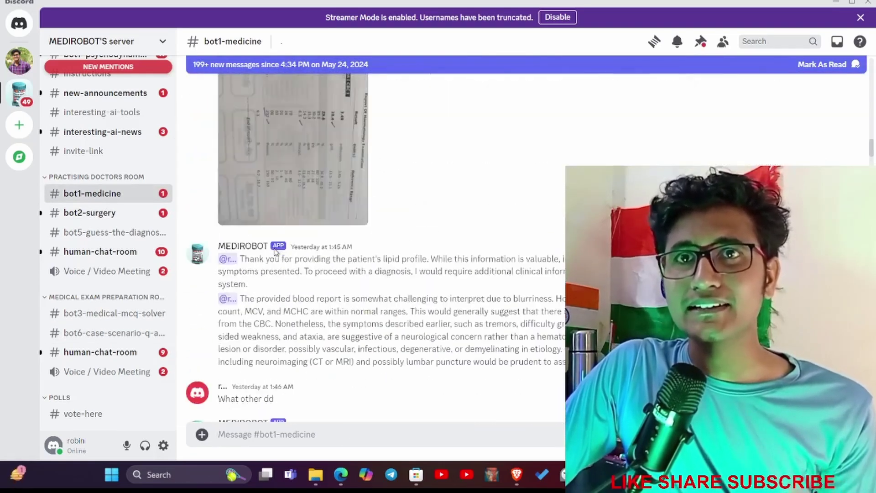
{"action": "left_click", "coordinate": [286, 262]}
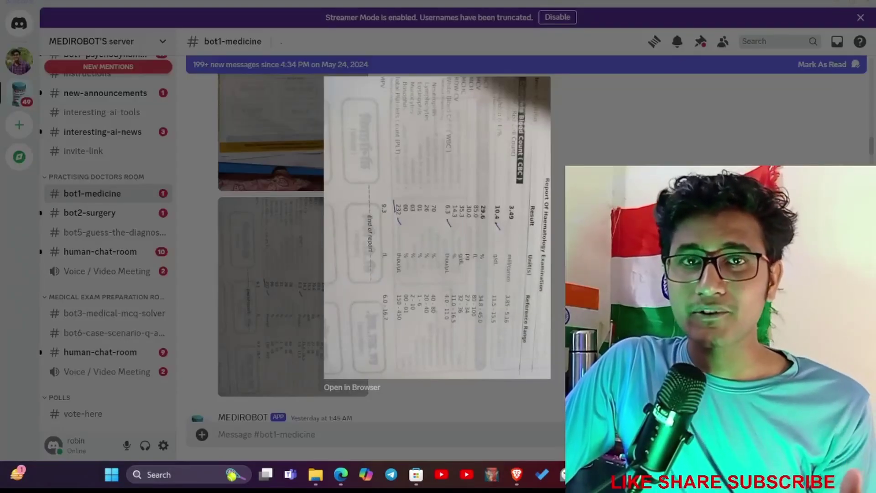
{"action": "key", "text": "Escape"}
{"action": "scroll", "coordinate": [384, 248], "scroll_direction": "down", "scroll_amount": 4}
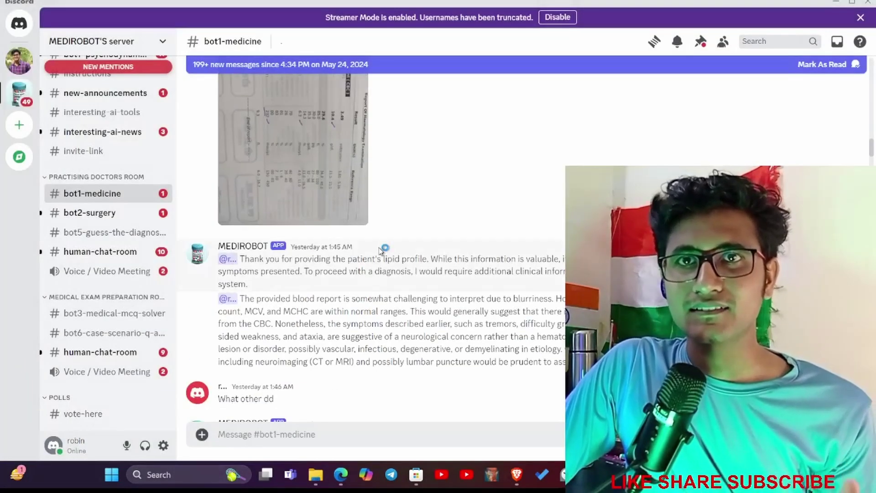
{"action": "scroll", "coordinate": [385, 248], "scroll_direction": "down", "scroll_amount": 10}
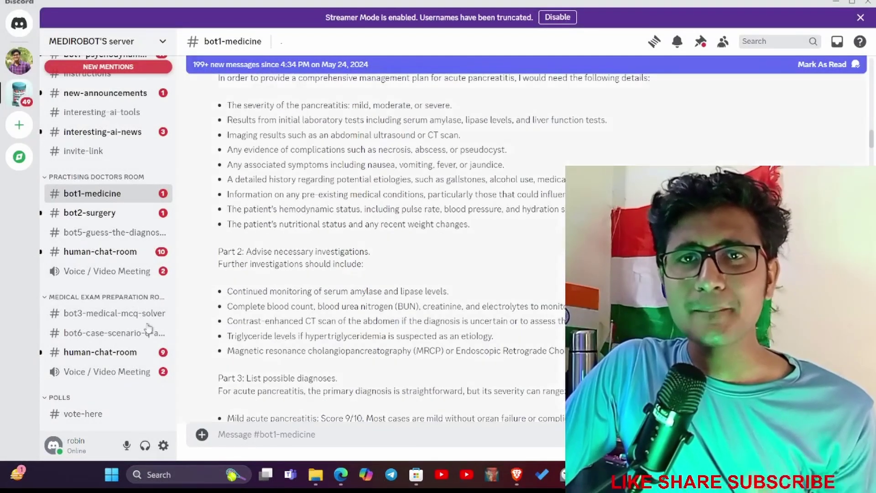